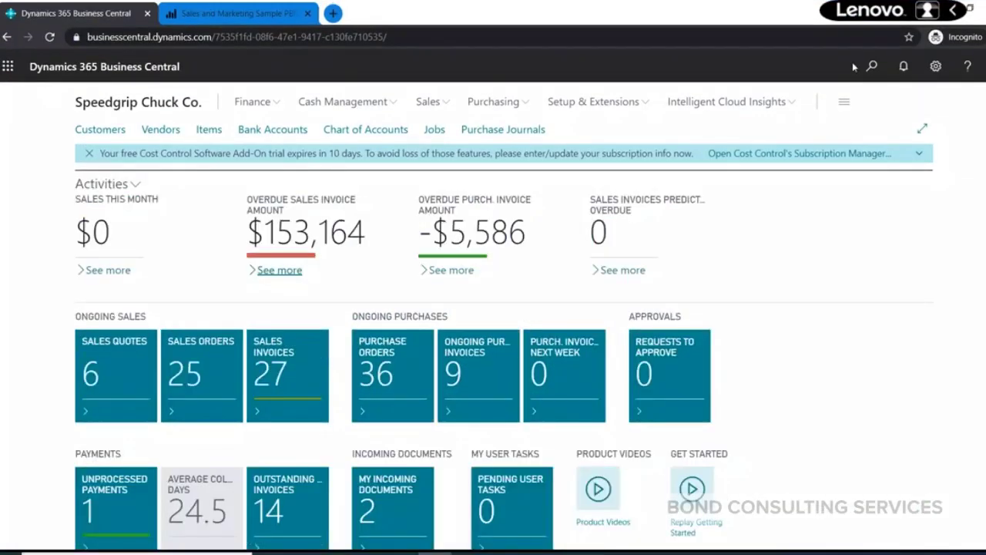
# - Open the Tell Me search for pages and tasks from the Speedgrip Chuck Co. home page
pyautogui.click(872, 66)
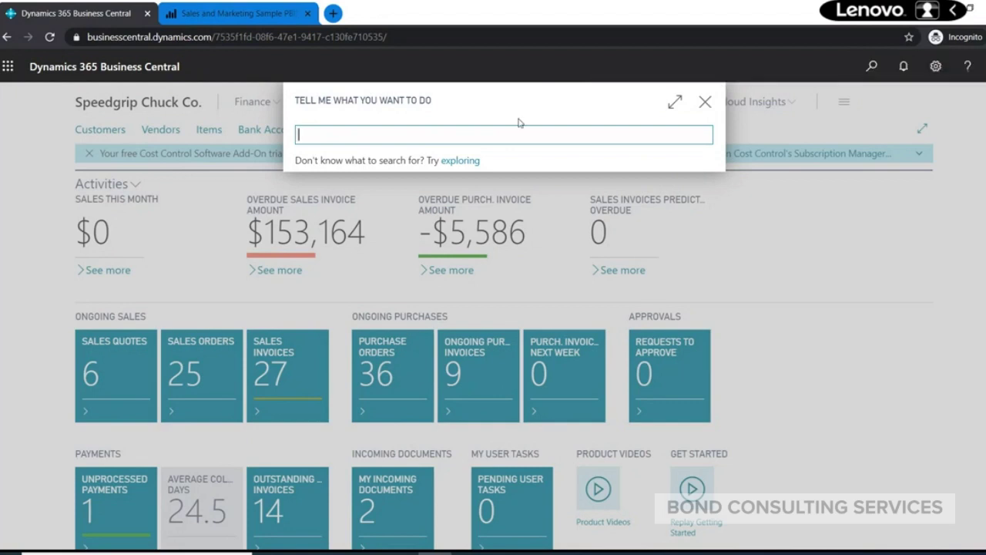
# - Search 'item' in Tell Me, open the Items page, and activate its list search
pyautogui.write('item')
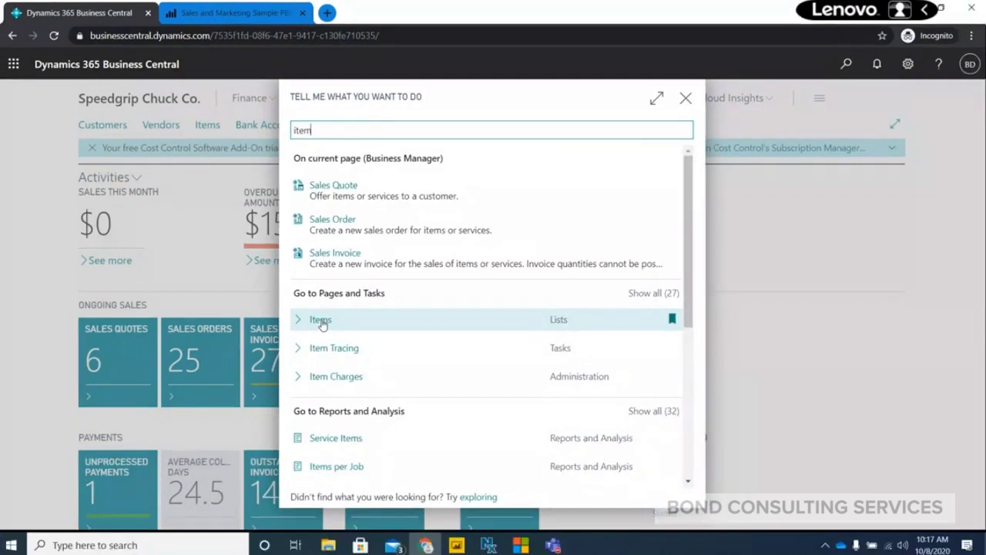
pyautogui.click(323, 324)
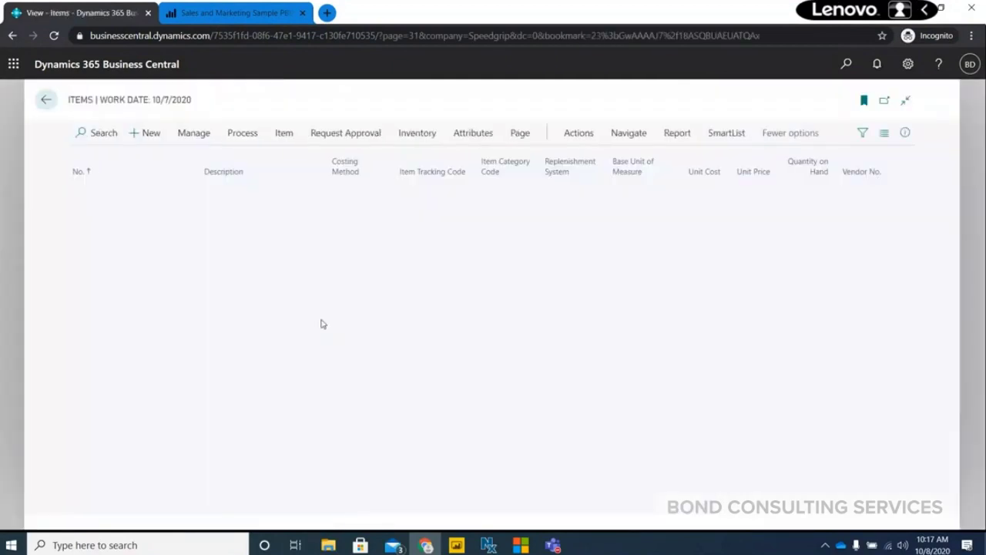
pyautogui.click(98, 133)
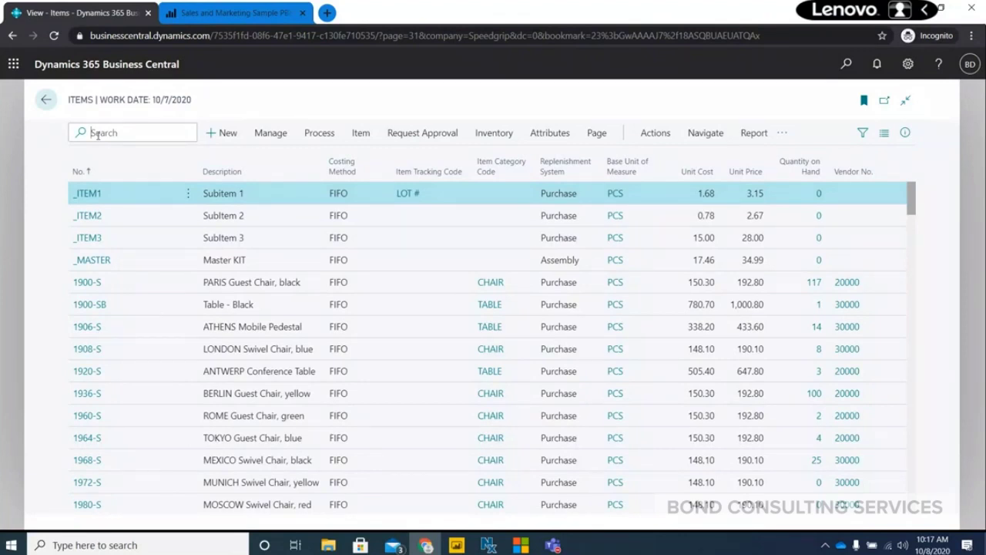
# - Filter the Items list with the search term 'sg'
pyautogui.write('sg-')
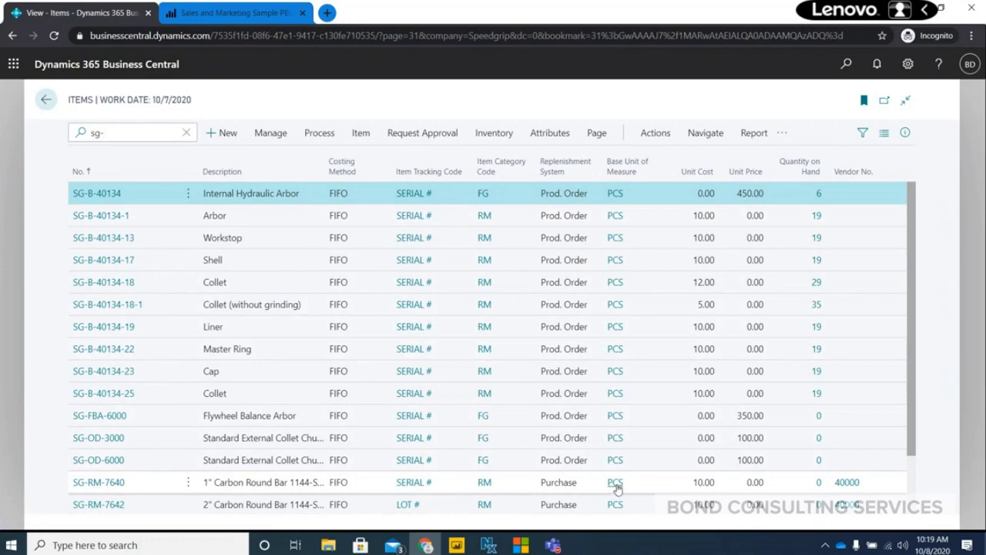
# - Switch the Items list layout to Tiles, then to Tall Tiles with big pictures
pyautogui.click(885, 136)
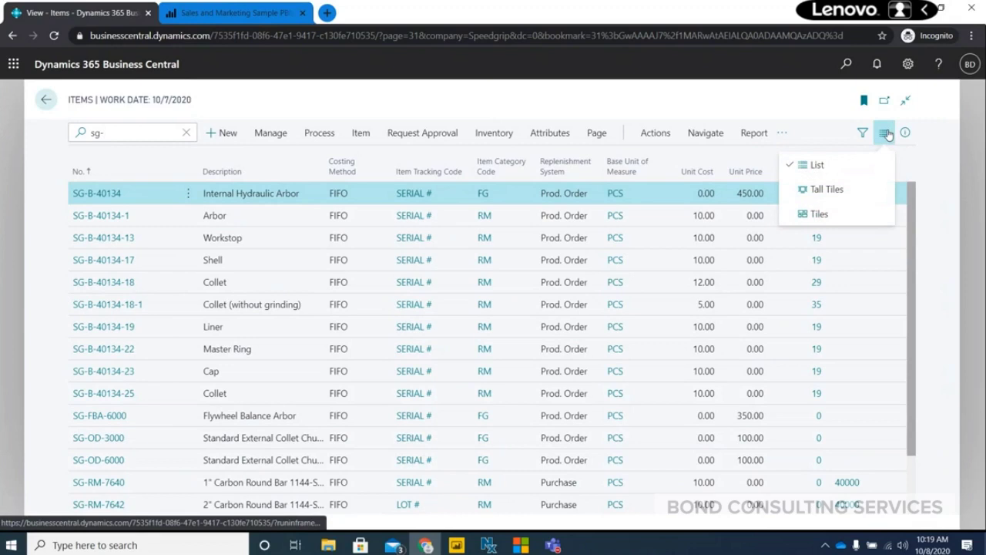
pyautogui.click(823, 215)
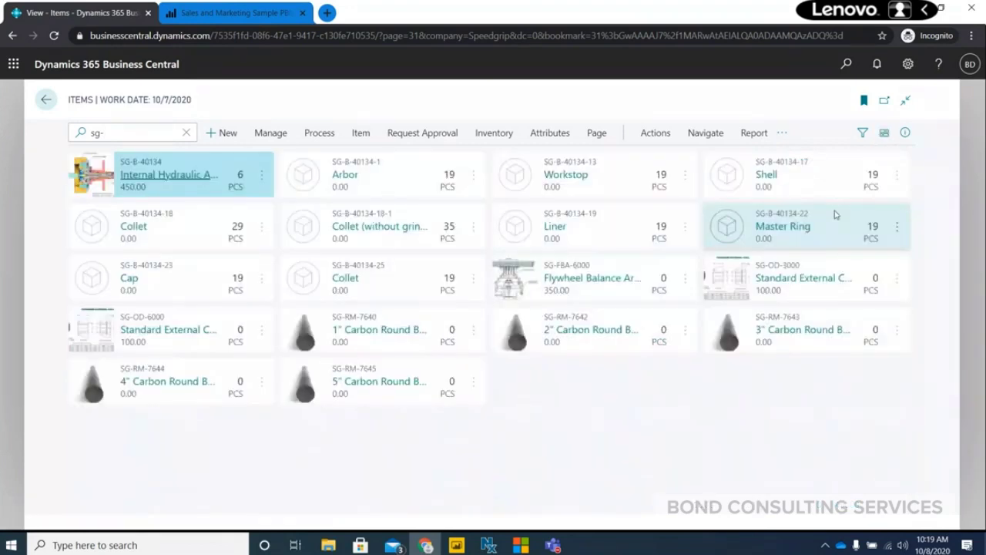
pyautogui.click(886, 135)
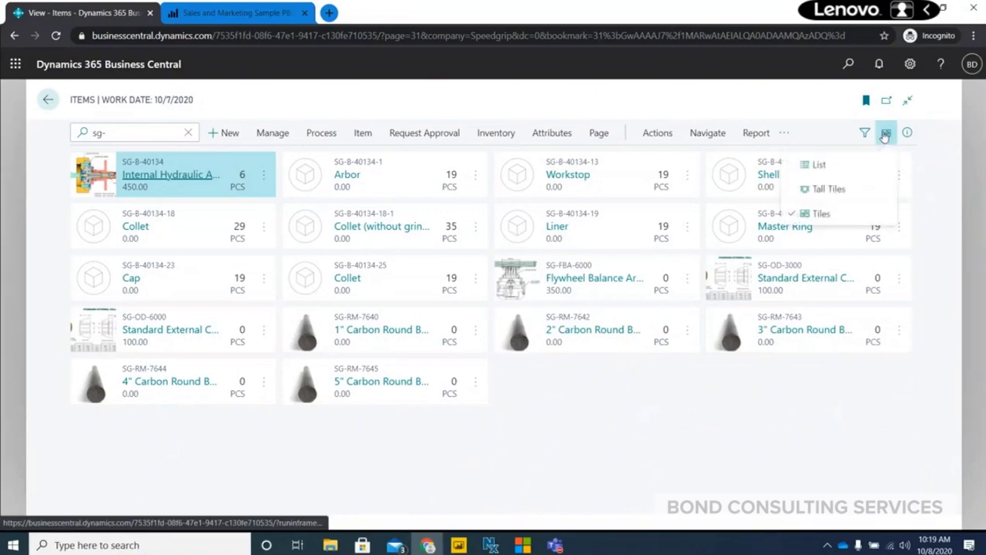
pyautogui.click(830, 189)
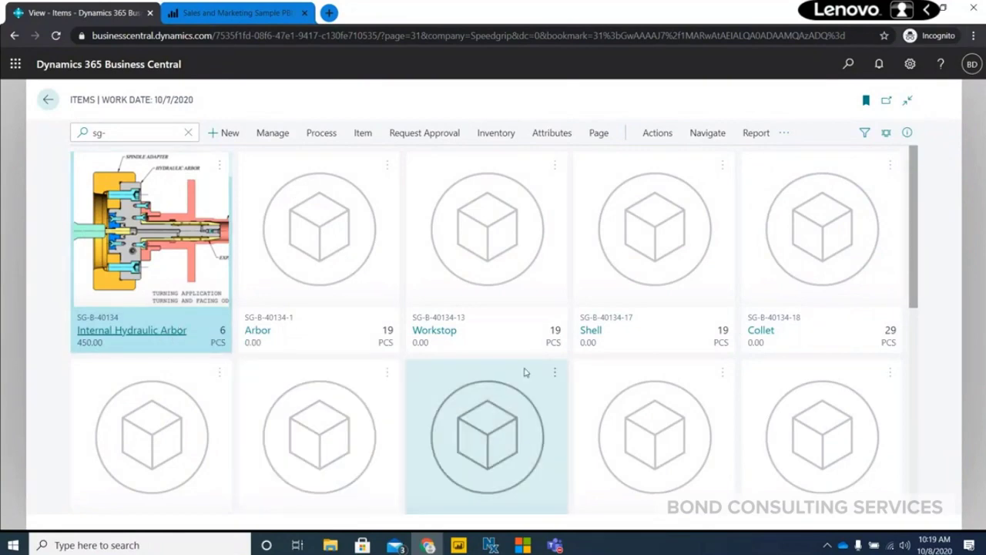
# - Browse the tiles and open the Internal Hydraulic Arbor item card
pyautogui.scroll(-1, 576, 374)
pyautogui.scroll(-1, 575, 375)
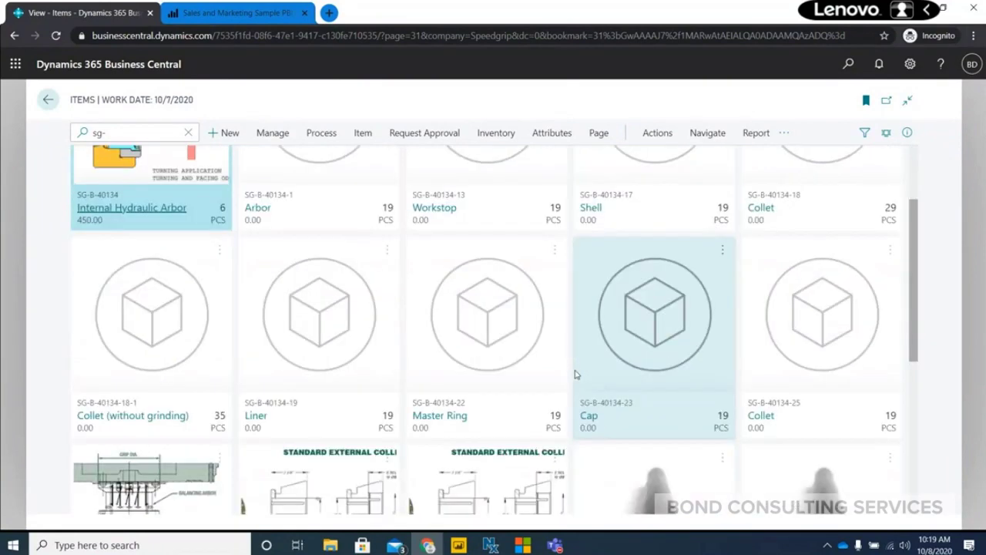
pyautogui.scroll(-2, 575, 375)
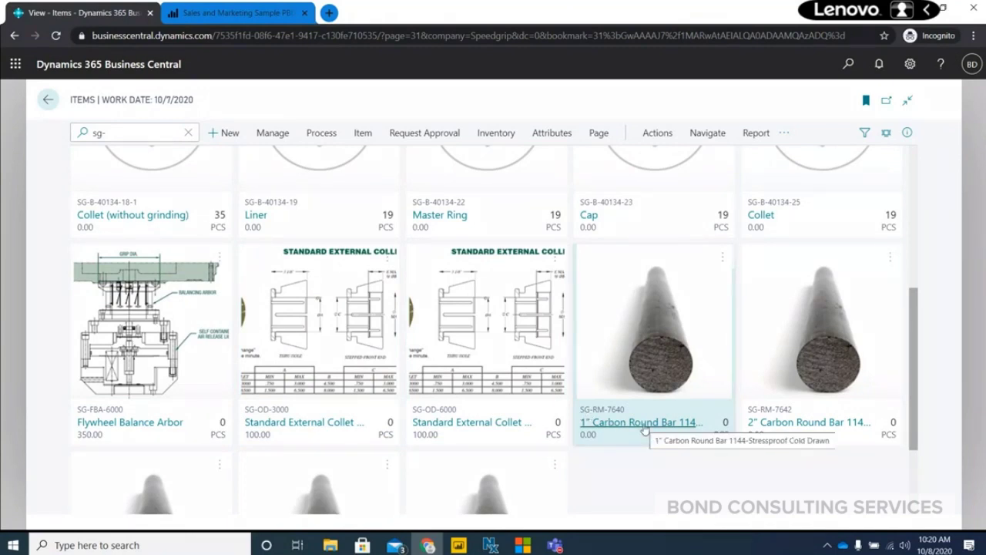
pyautogui.scroll(-2, 650, 433)
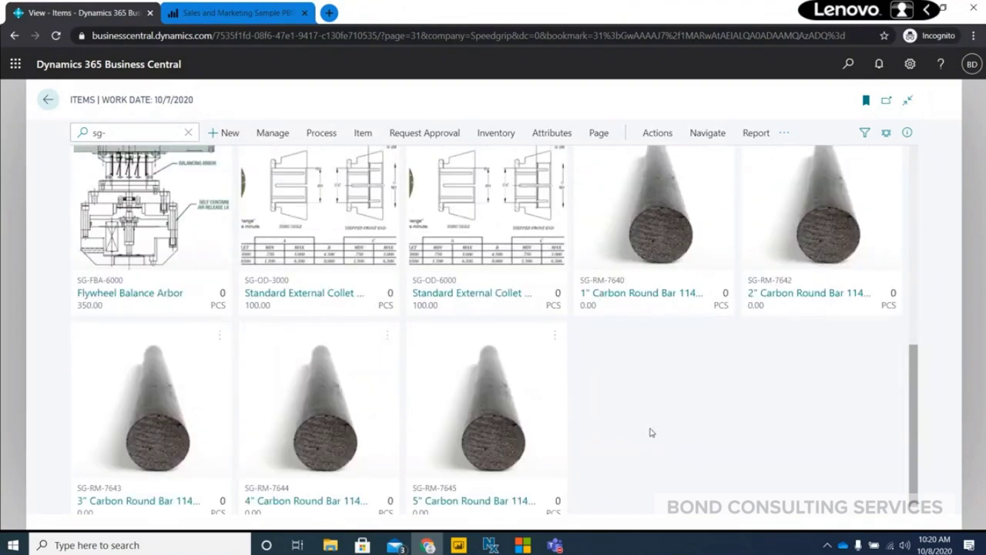
pyautogui.scroll(10, 663, 424)
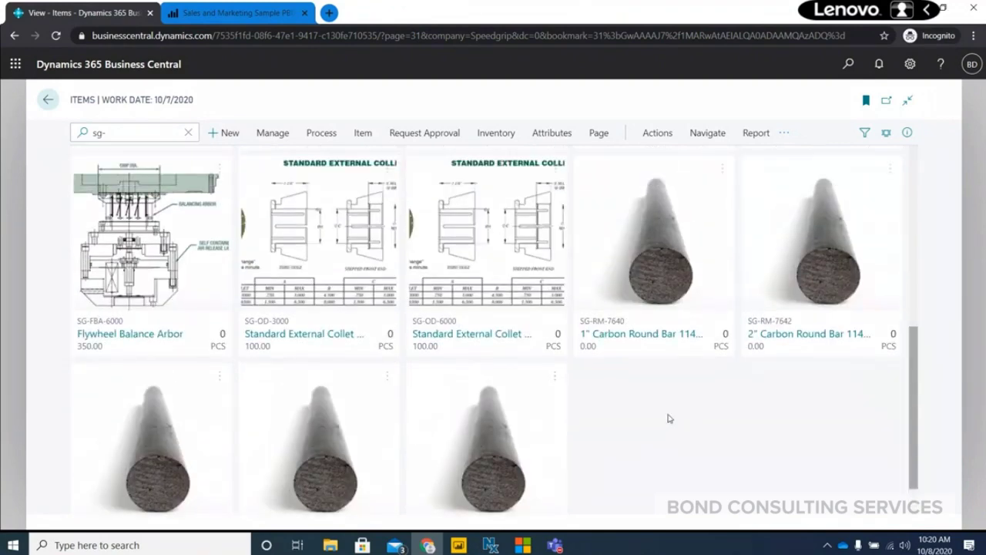
pyautogui.click(116, 332)
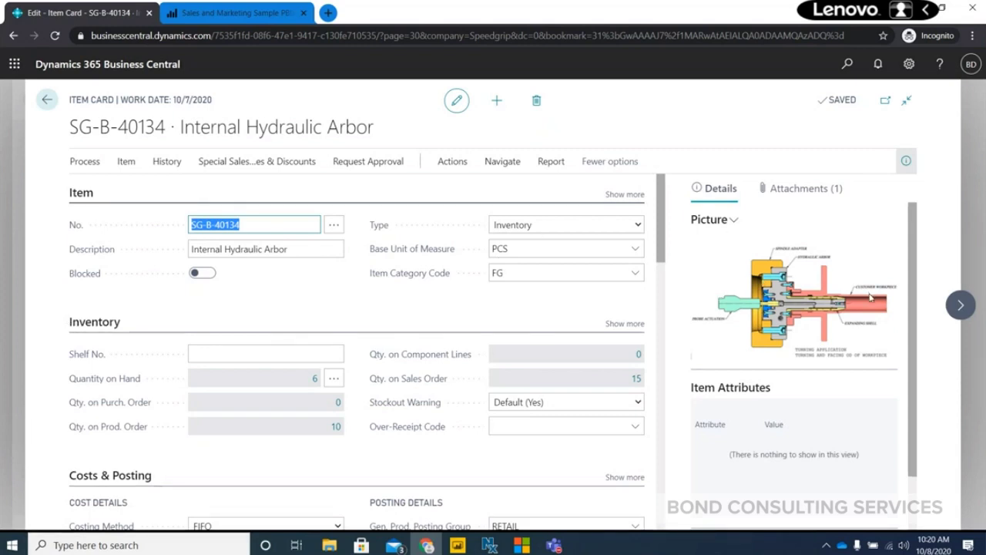
# - Show SG-B-40134's attachments FactBox: one document, no links or notes
pyautogui.click(815, 192)
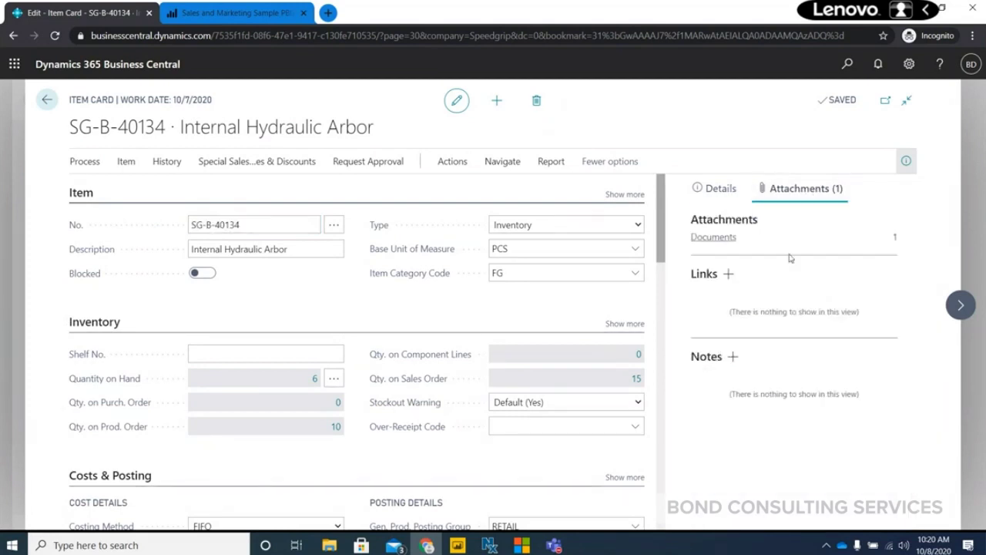
pyautogui.click(896, 239)
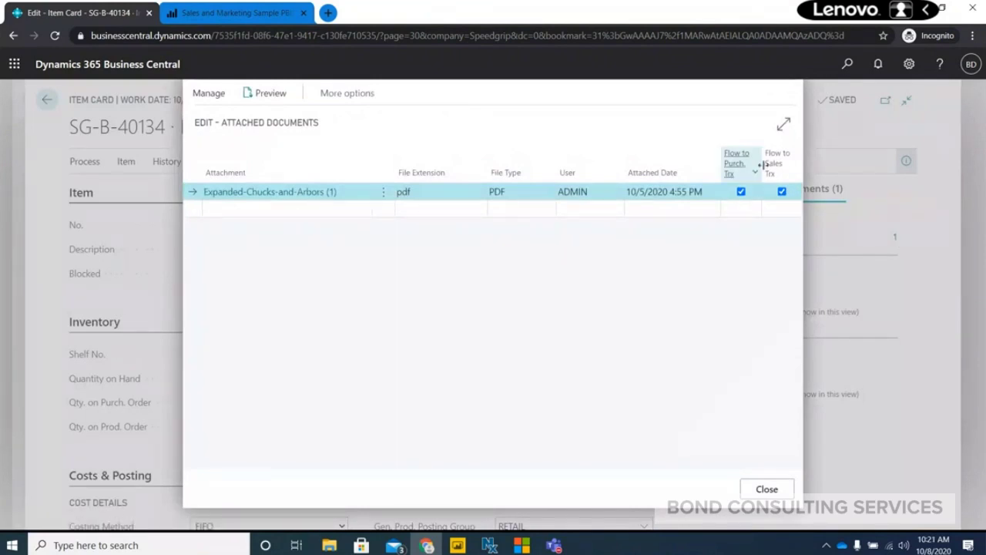
pyautogui.click(775, 489)
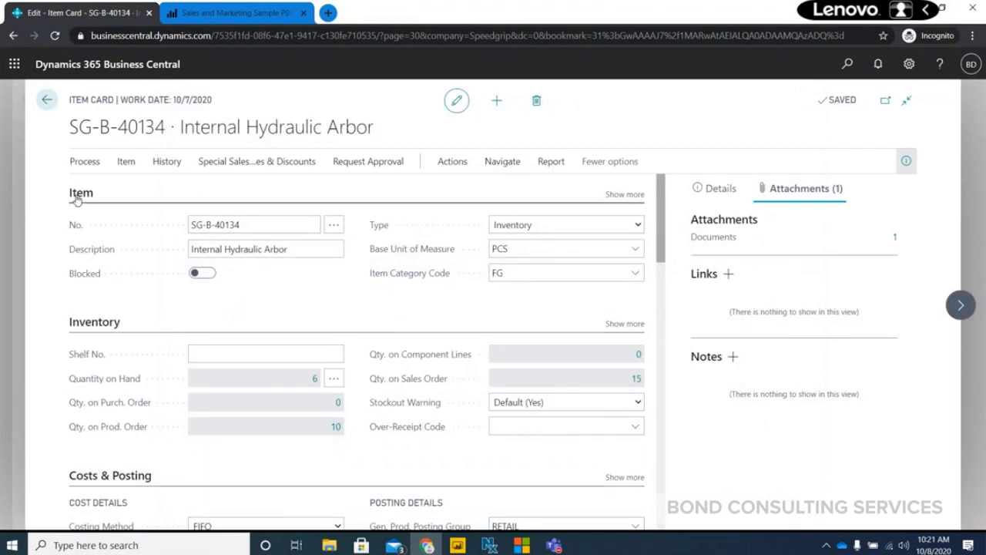
# - Show all Item fields, focus GTIN, and scroll down to the Inventory section
pyautogui.click(626, 194)
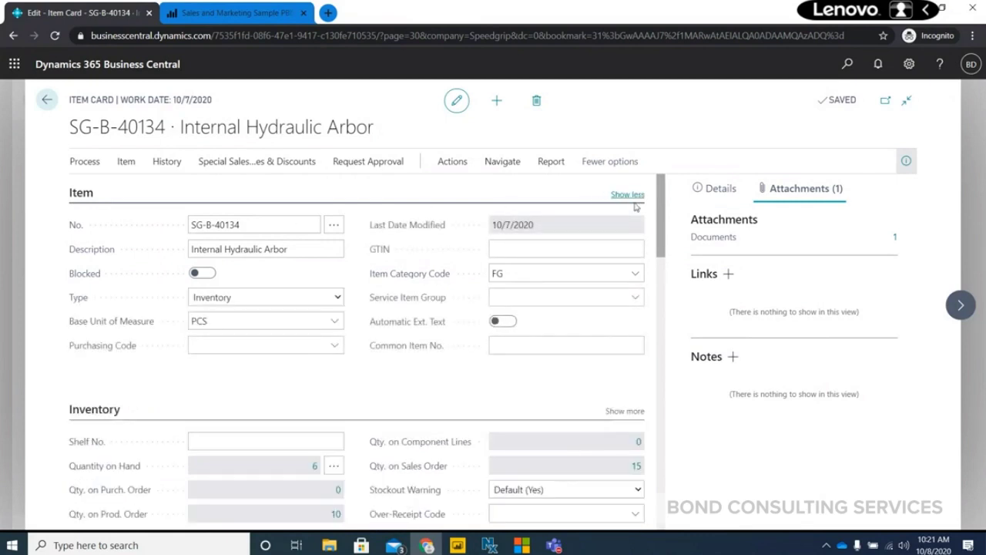
pyautogui.click(592, 249)
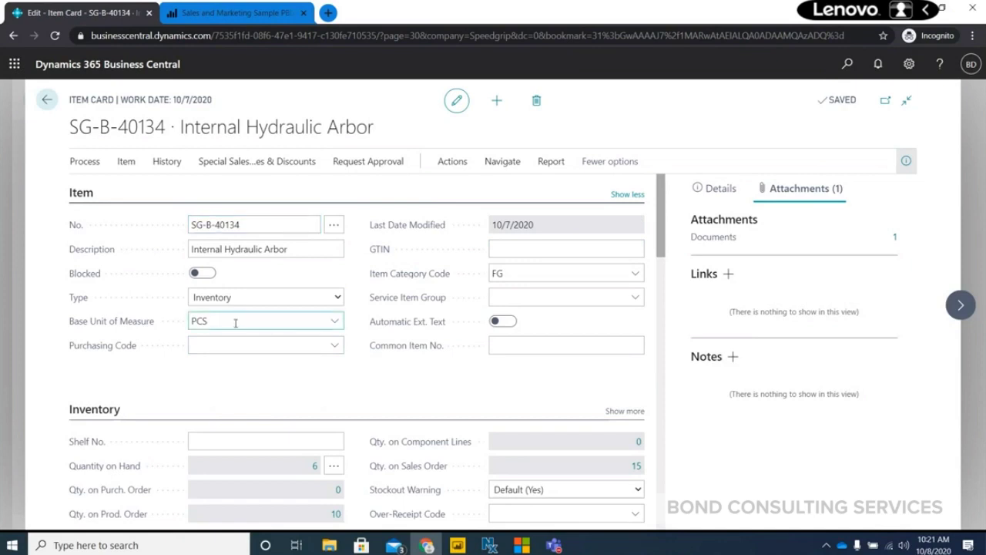
pyautogui.scroll(-2, 192, 312)
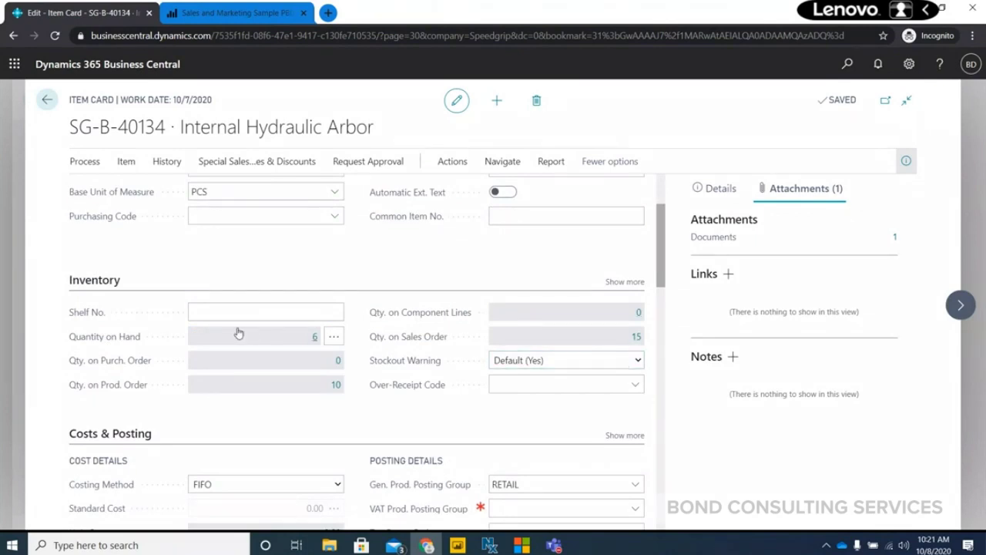
pyautogui.click(315, 340)
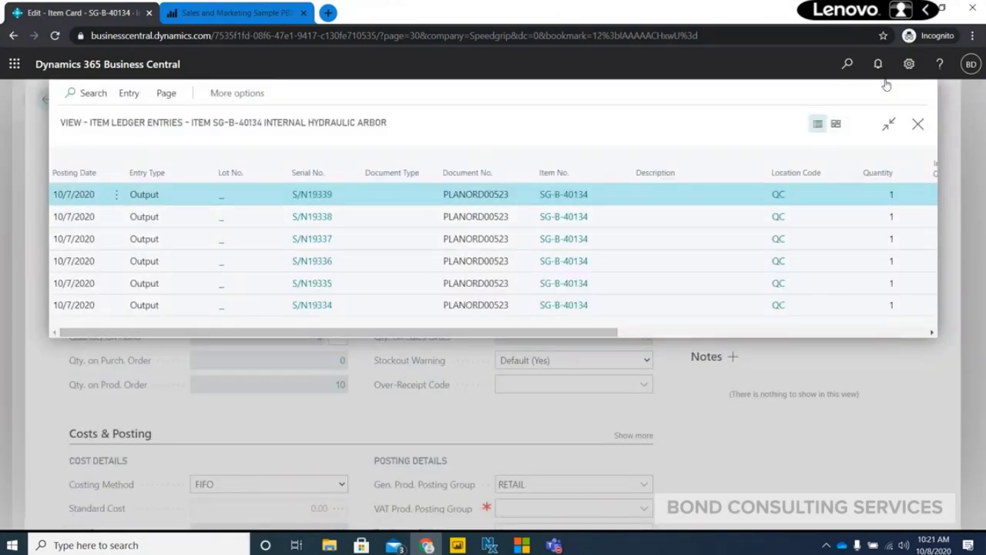
pyautogui.click(918, 128)
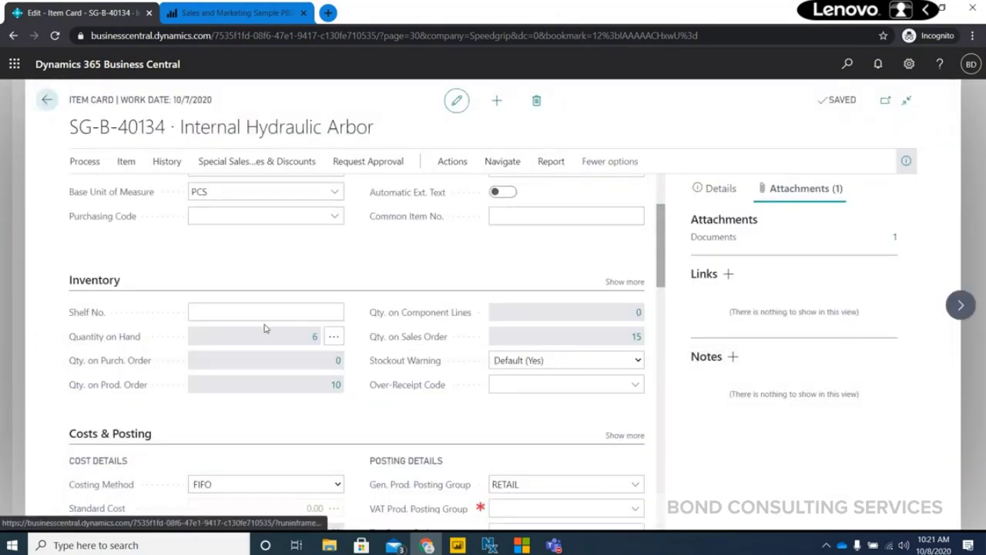
pyautogui.scroll(-1, 235, 401)
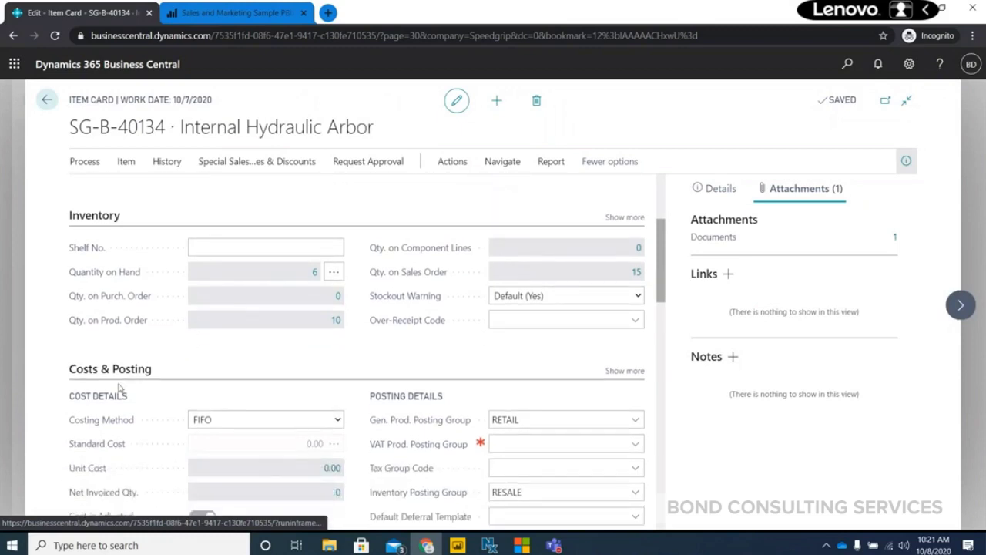
pyautogui.scroll(-1, 322, 405)
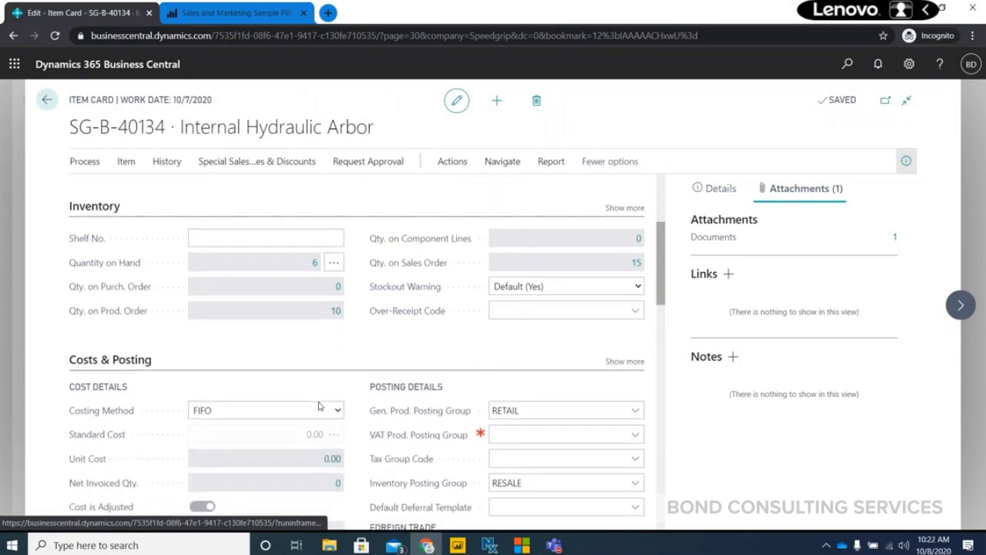
pyautogui.click(339, 357)
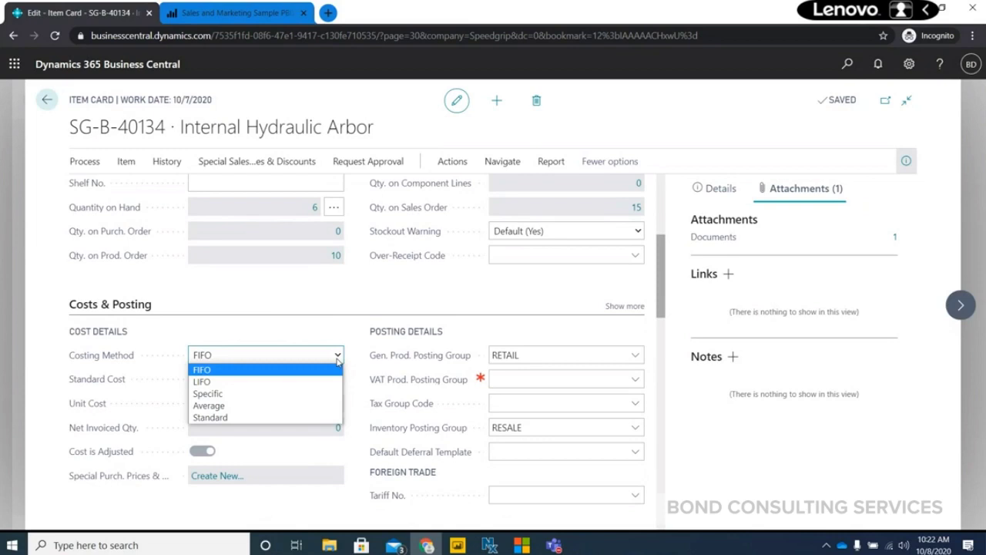
pyautogui.click(337, 356)
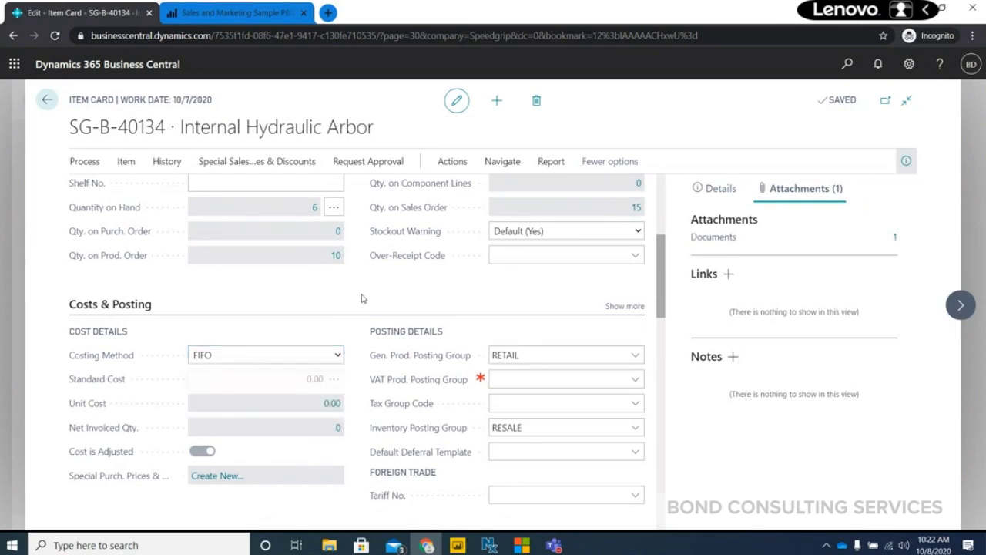
pyautogui.click(616, 452)
pyautogui.scroll(-2, 467, 409)
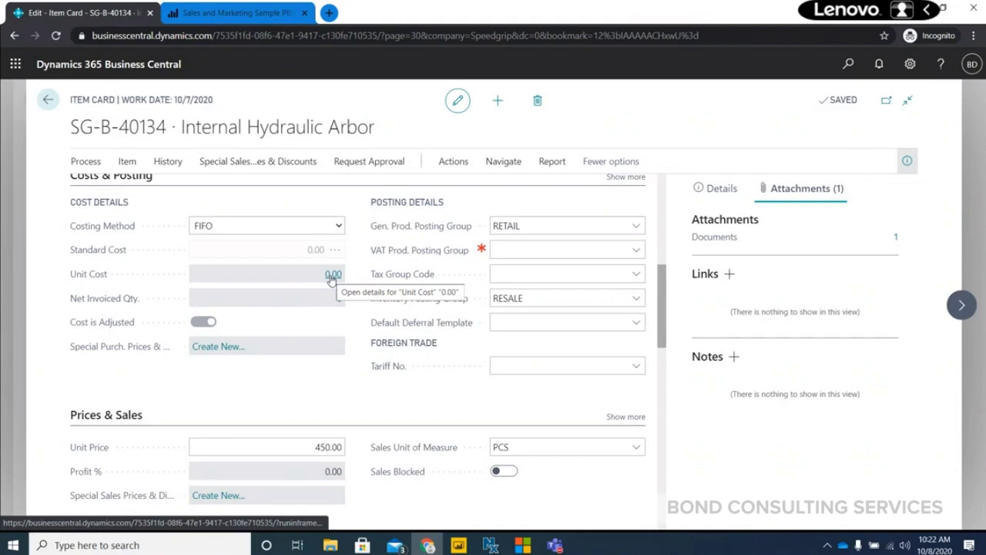
pyautogui.scroll(-3, 331, 279)
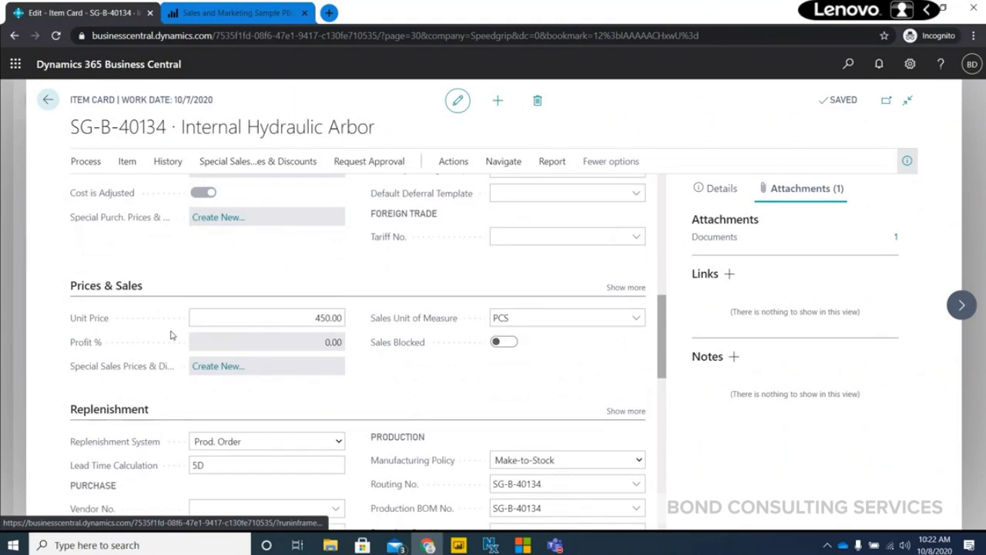
pyautogui.scroll(-2, 393, 339)
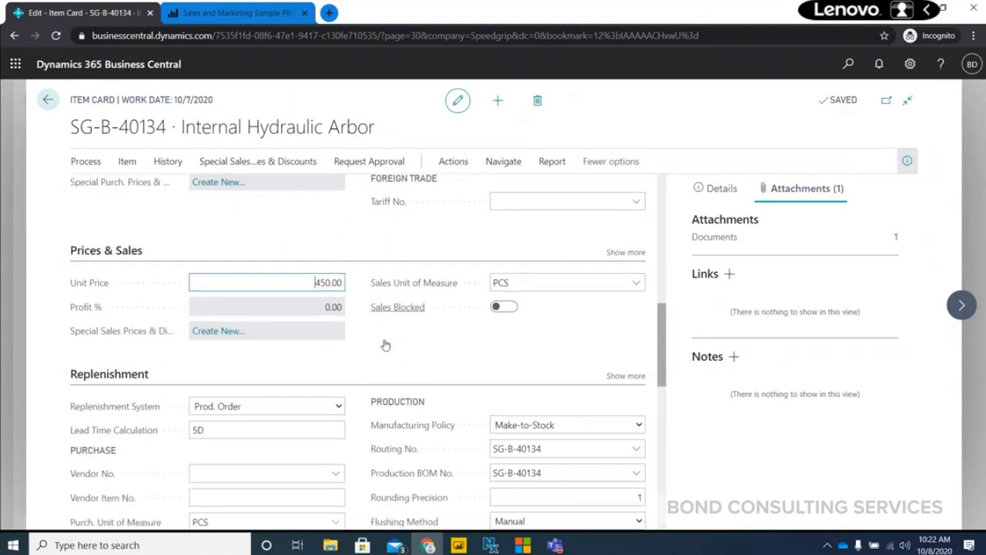
pyautogui.moveTo(385, 345)
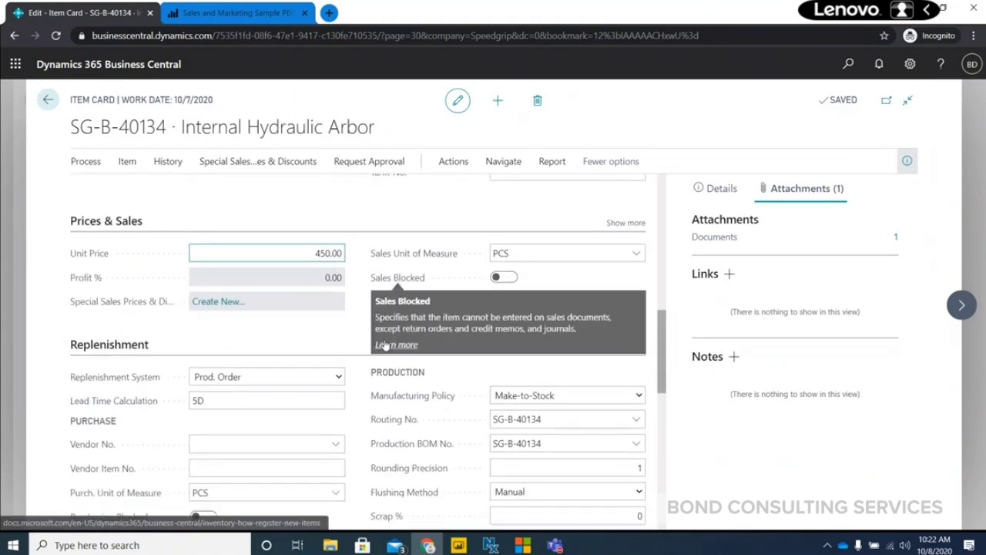
pyautogui.click(276, 163)
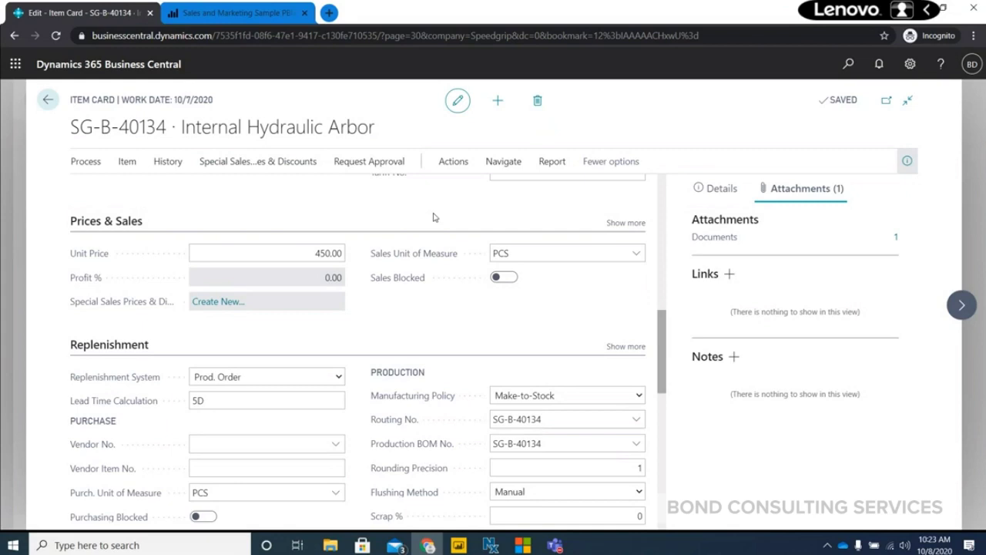
pyautogui.scroll(-3, 324, 362)
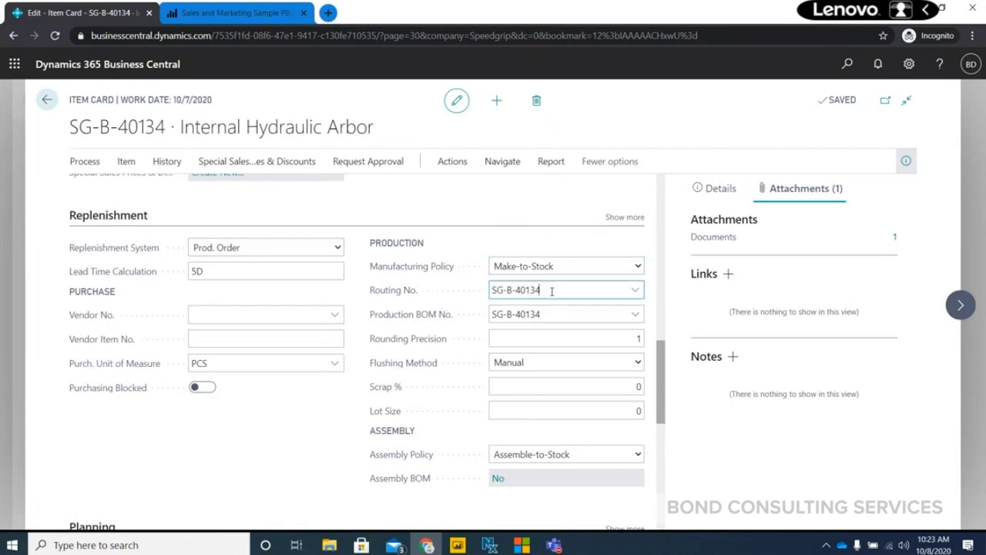
pyautogui.moveTo(552, 290); pyautogui.dragTo(486, 285)
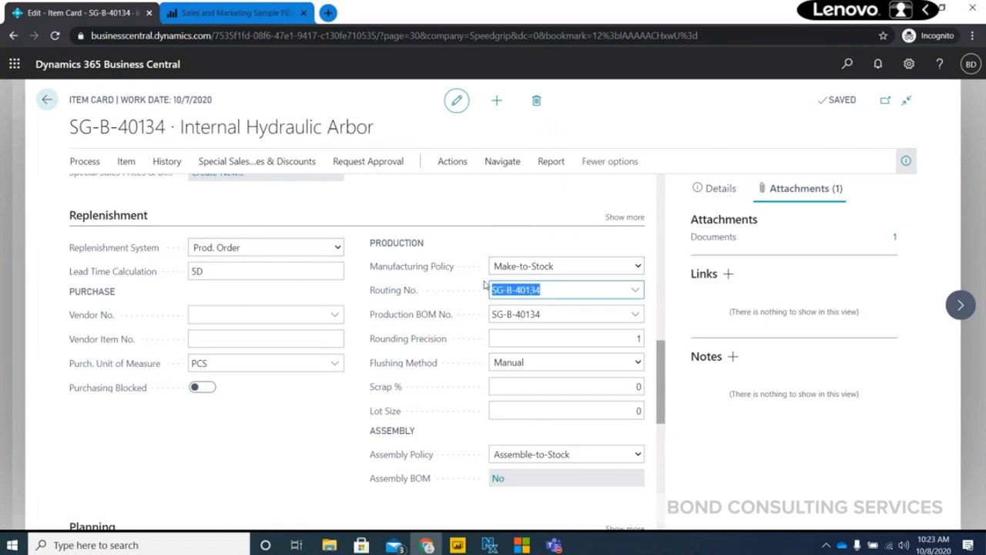
pyautogui.click(565, 290)
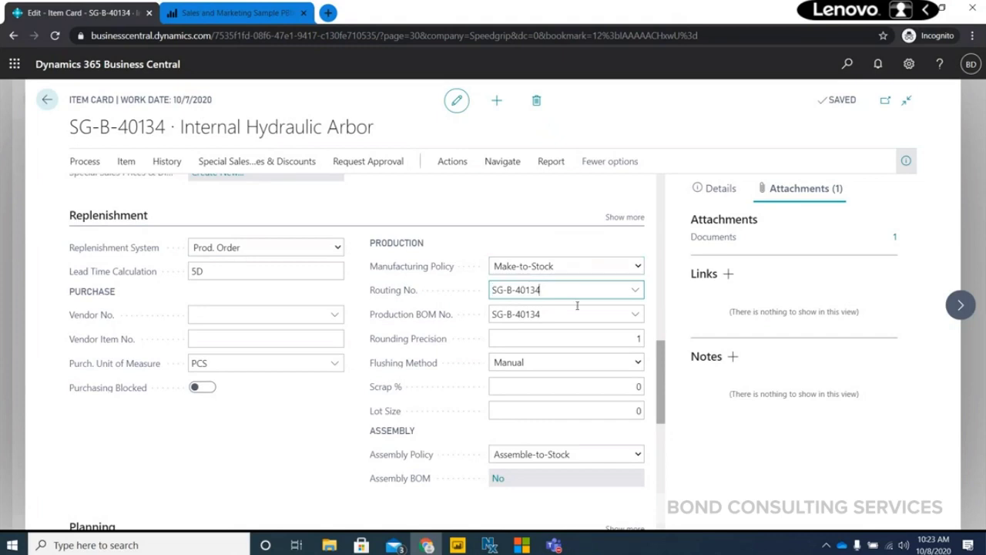
pyautogui.moveTo(568, 316); pyautogui.dragTo(473, 312)
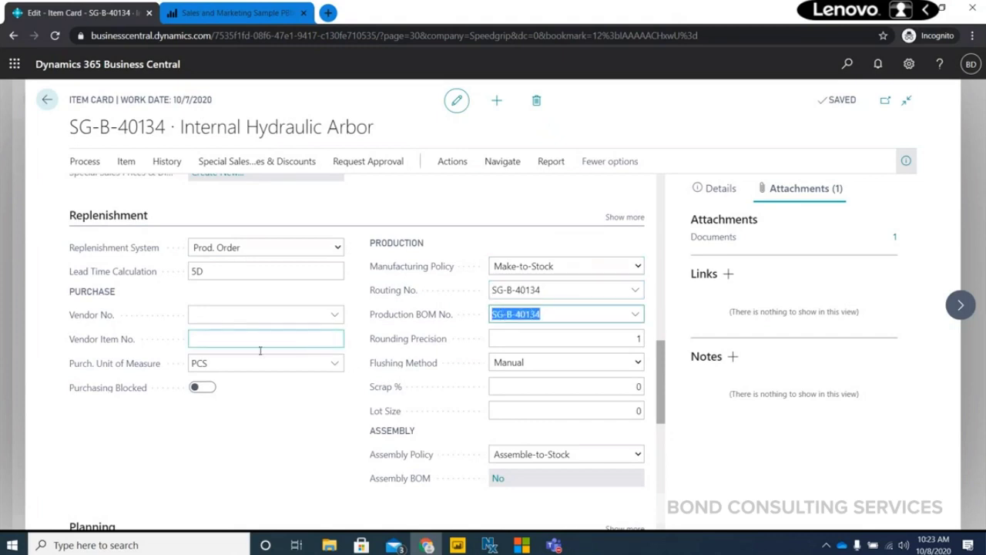
pyautogui.scroll(-5, 249, 354)
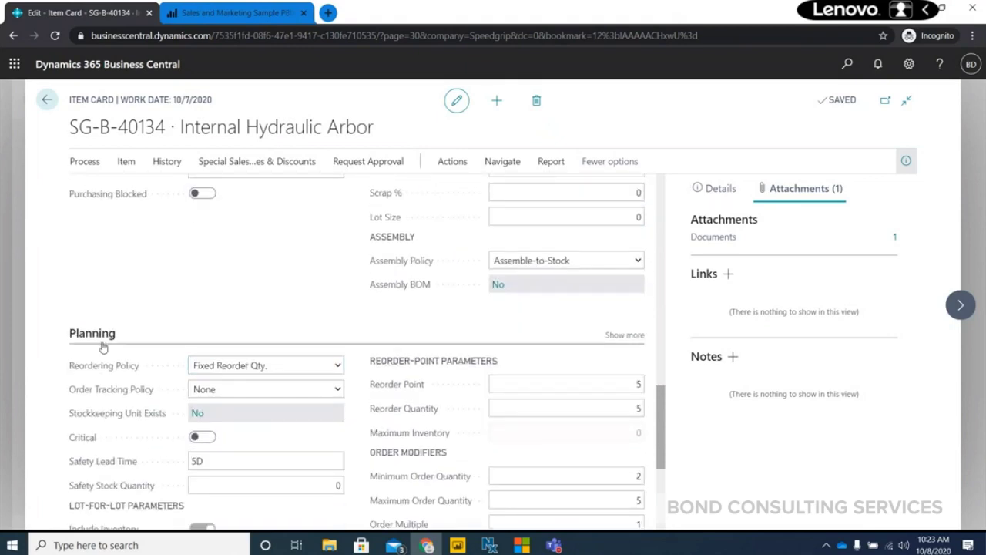
pyautogui.scroll(-3, 256, 343)
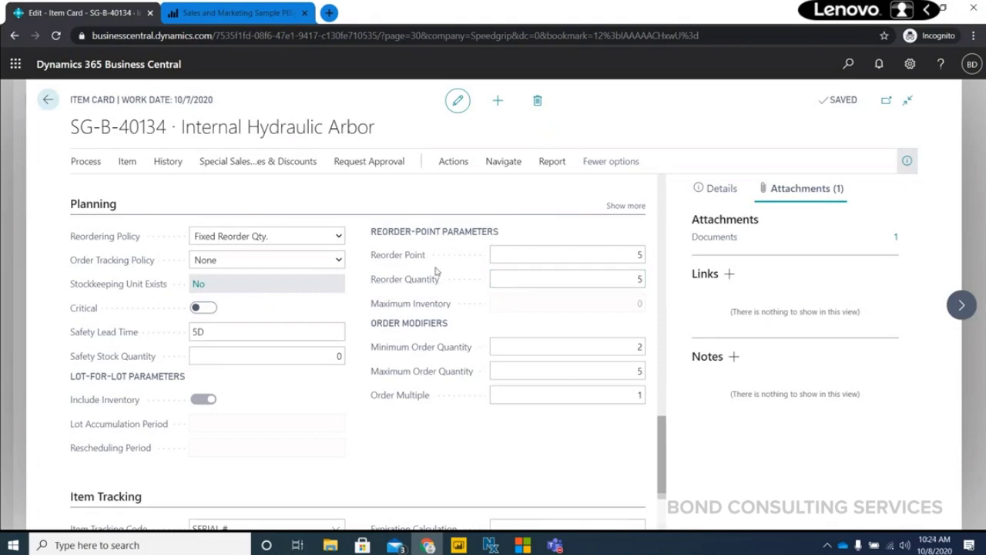
pyautogui.moveTo(437, 282)
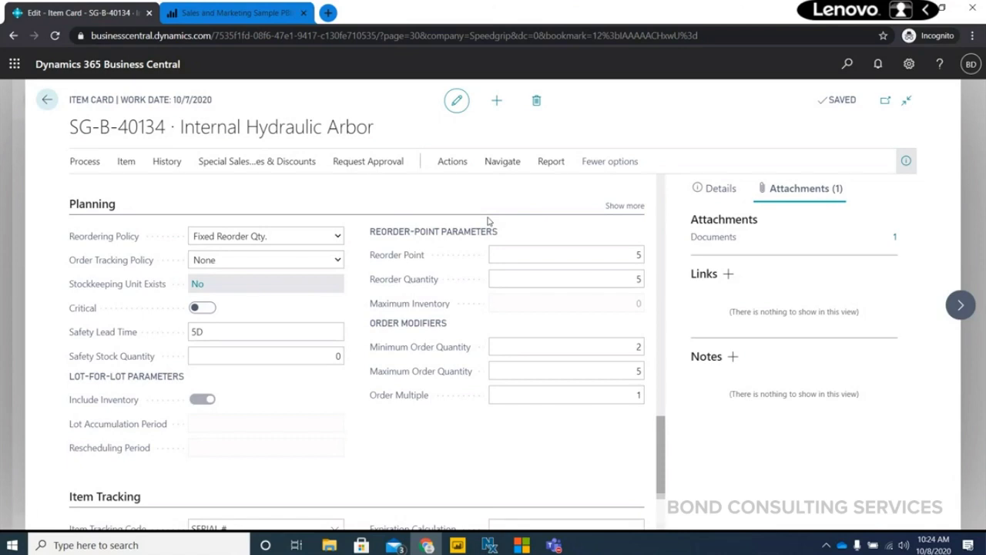
pyautogui.scroll(-2, 498, 286)
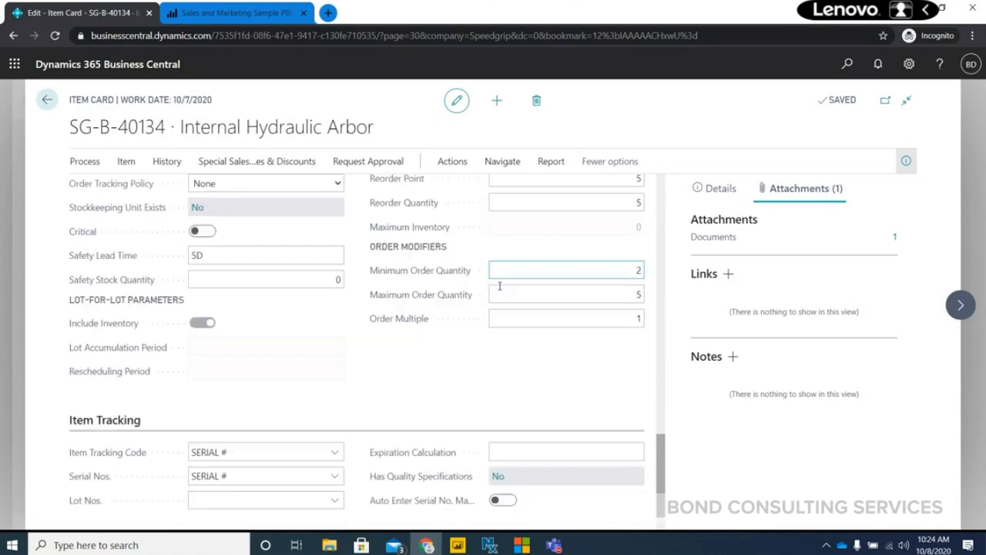